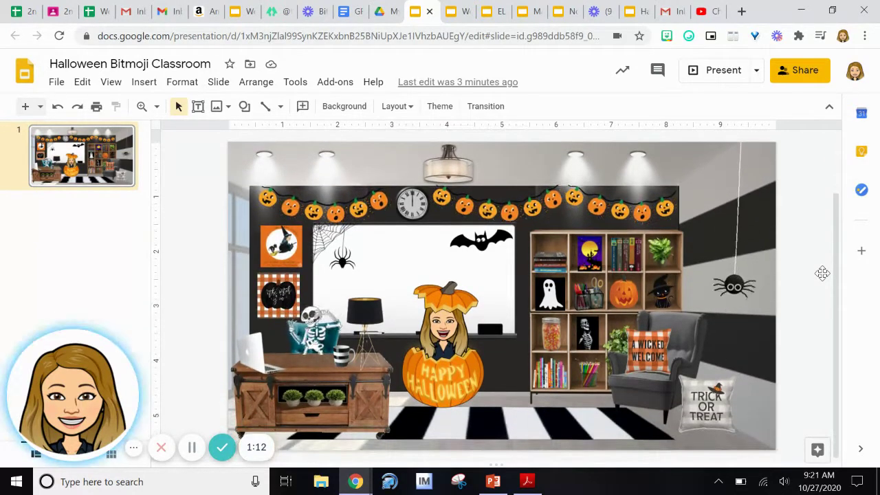
- Check the links on the ghost, moon, books and skeleton pictures, then deselect
left_click(550, 292)
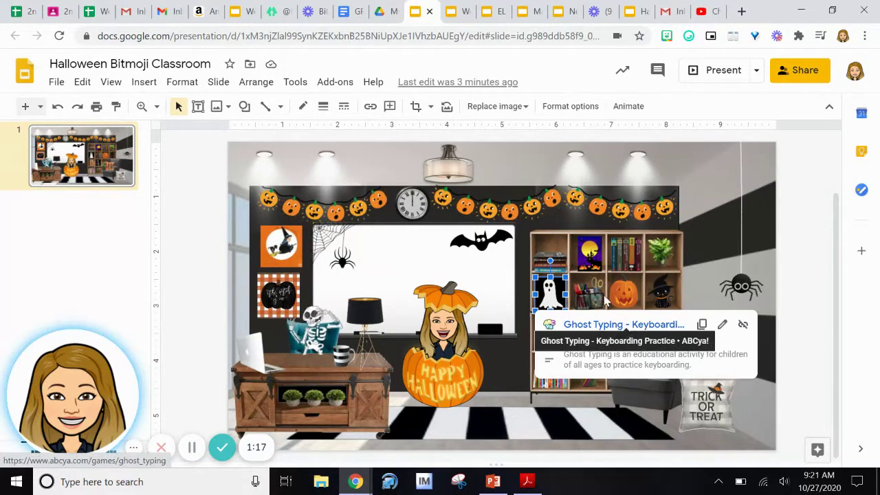
left_click(589, 252)
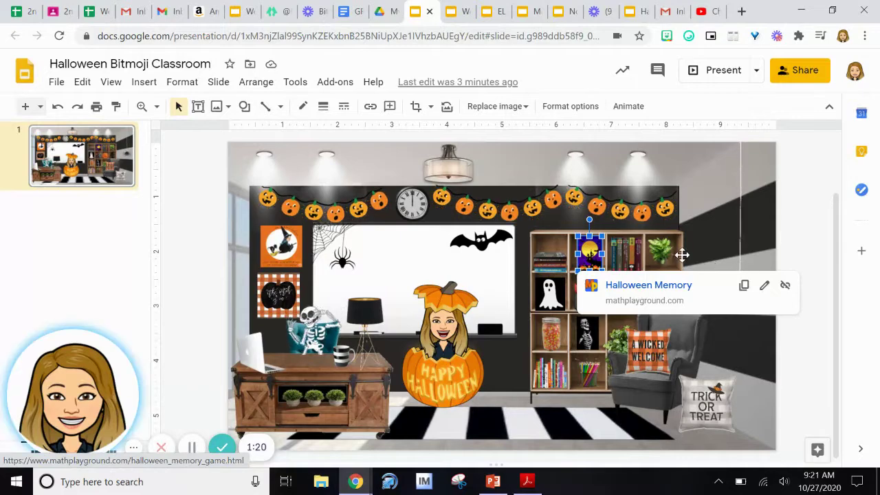
left_click(551, 290)
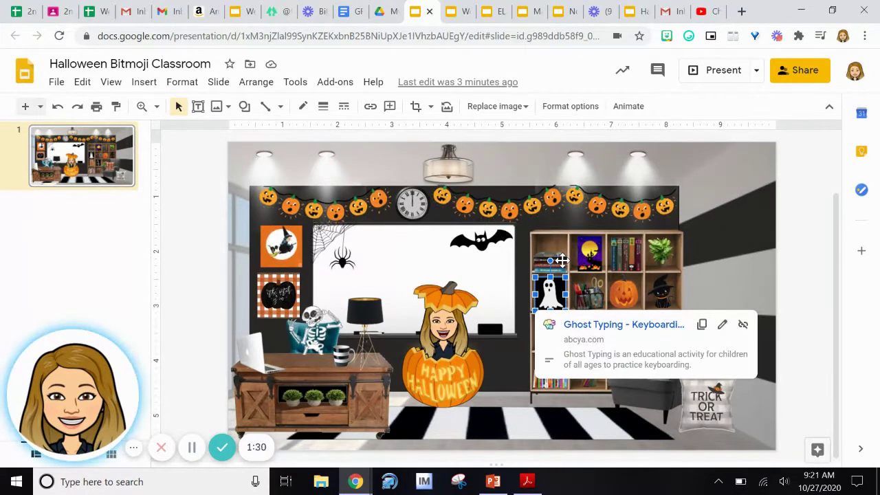
left_click(562, 259)
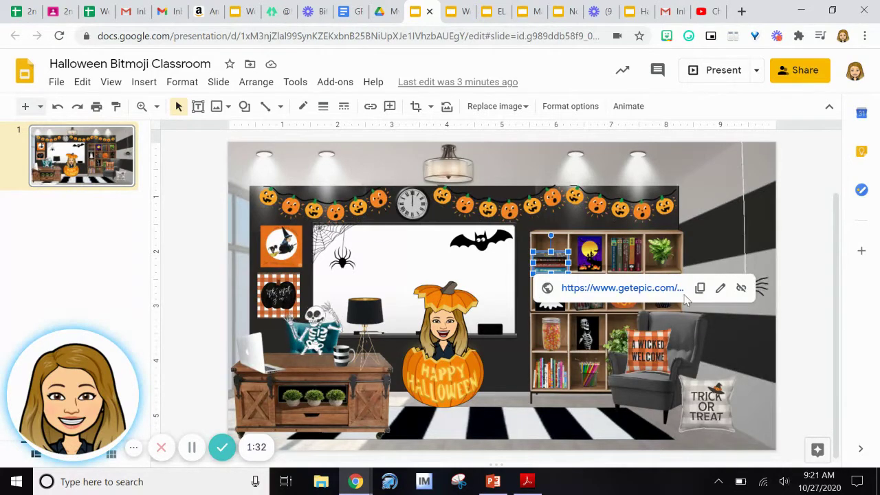
left_click(582, 335)
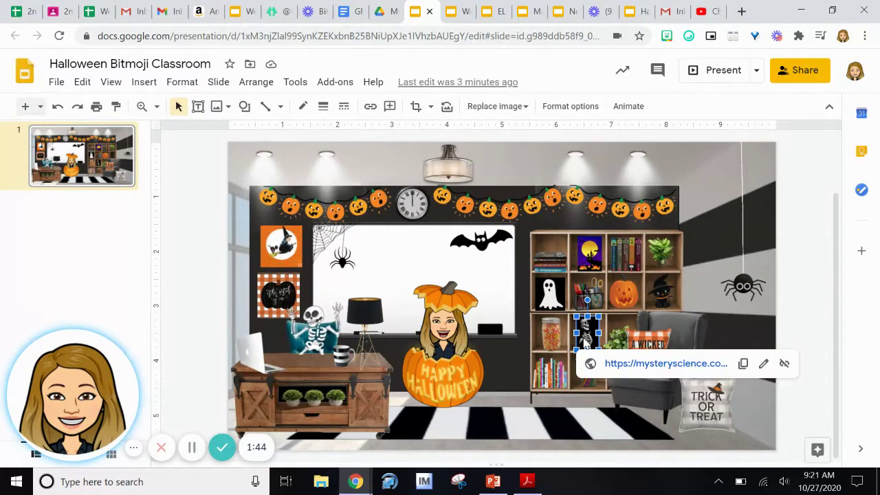
left_click(808, 298)
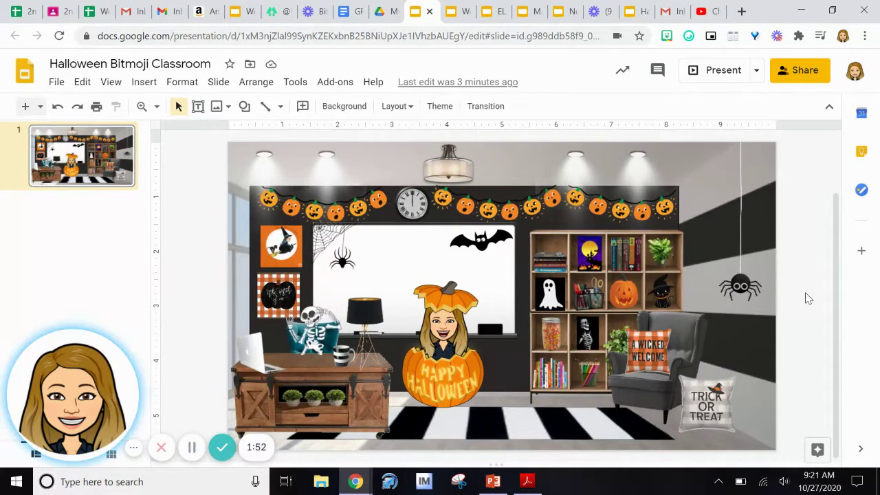
- Reveal the book covers above the slide and select the first three together
scroll(808, 298, "up", 1)
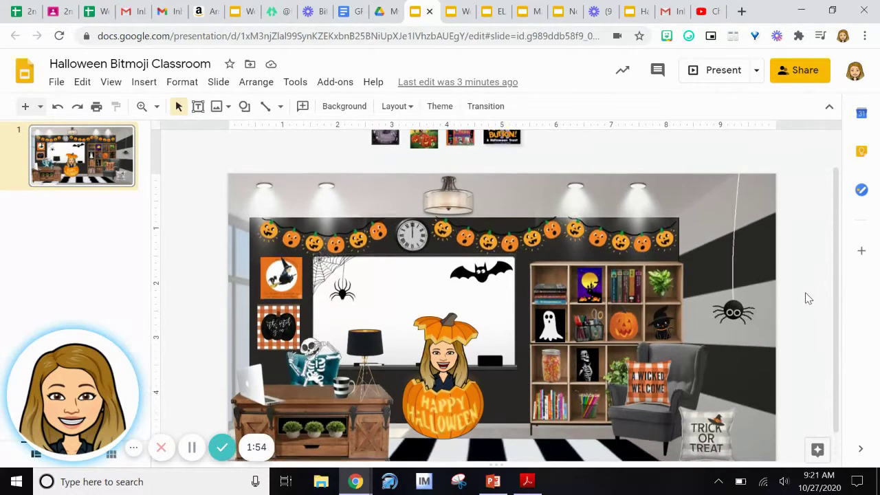
scroll(808, 298, "up", 1)
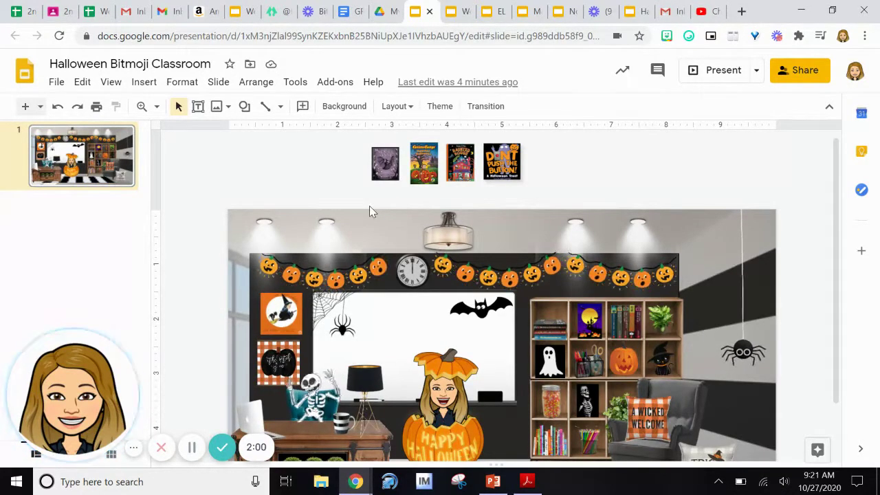
left_click(390, 158)
scroll(391, 162, "up", 1)
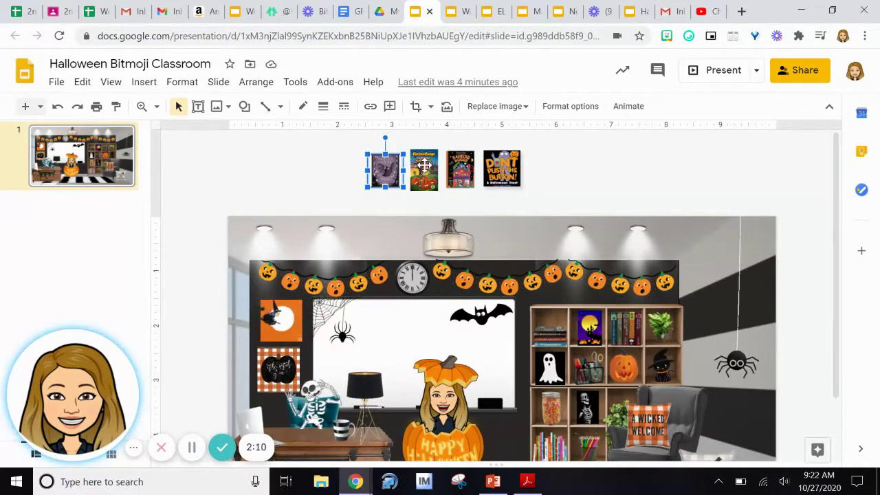
left_click(423, 165, "shift")
left_click(454, 167, "shift")
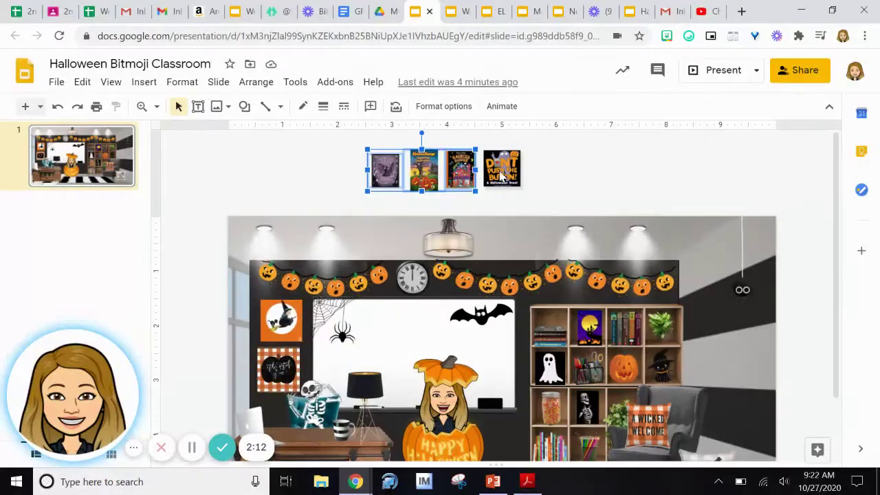
- Add the fourth book cover and move all four down onto the whiteboard
left_click(501, 174, "shift")
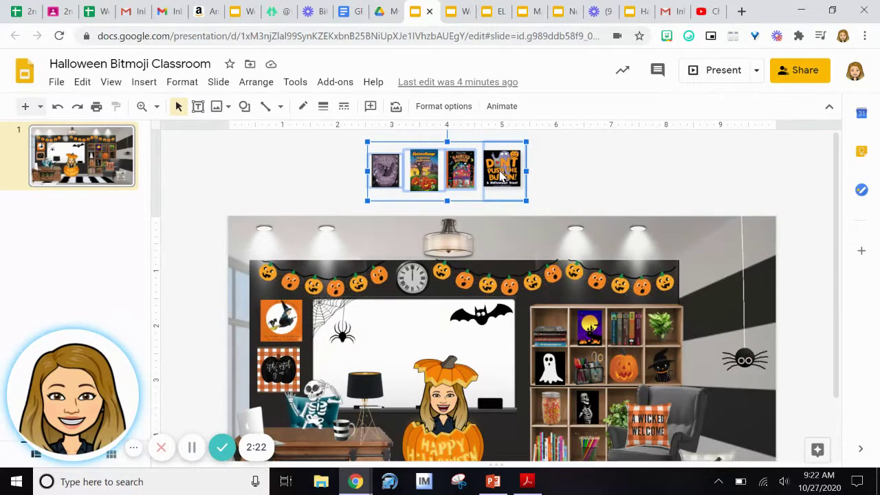
key("Down")
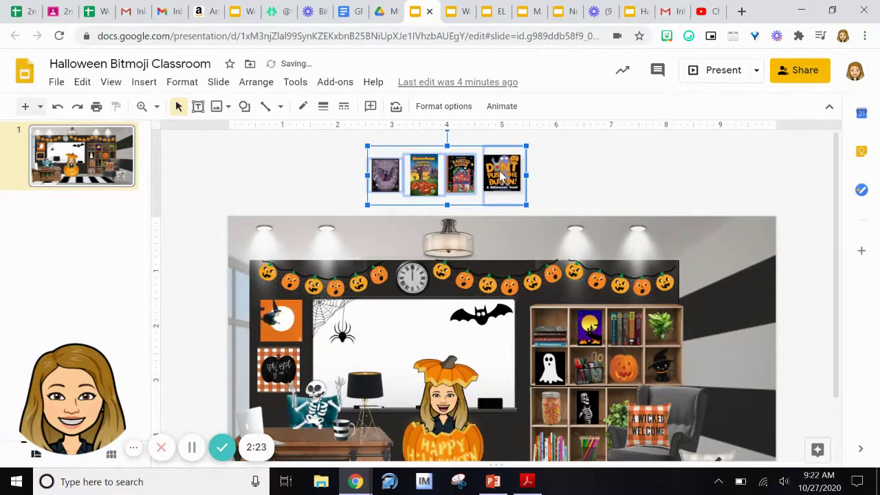
key("Down")
key("Down")
key("Down")
key("Down")
key("Down")
key("Down")
key("Down")
key("Down")
key("Down")
key("Down")
key("Down")
key("Down")
key("Down")
key("Down")
key("Down")
key("Down")
key("Down")
key("Down")
key("Down")
key("Down")
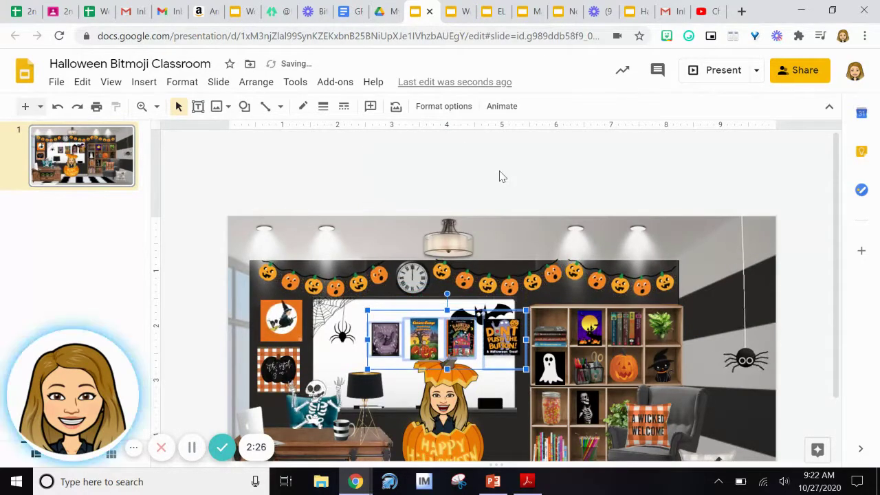
key("Left")
key("Left")
key("Left")
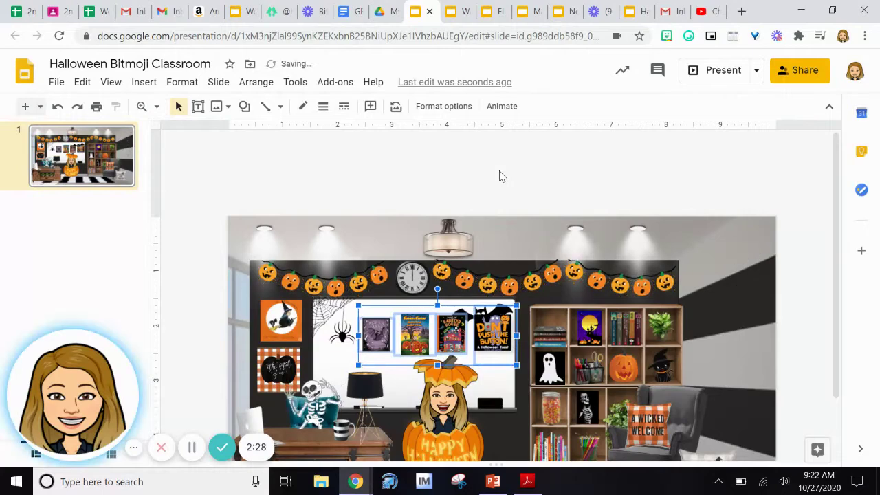
key("Up")
key("Down")
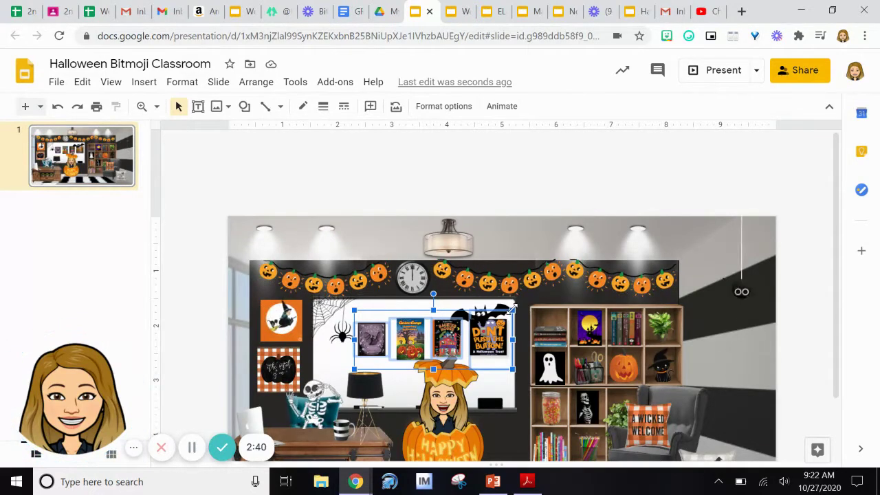
- Shrink the book covers to a small row near the whiteboard's top, then deselect
left_click_drag(489, 322, 453, 340)
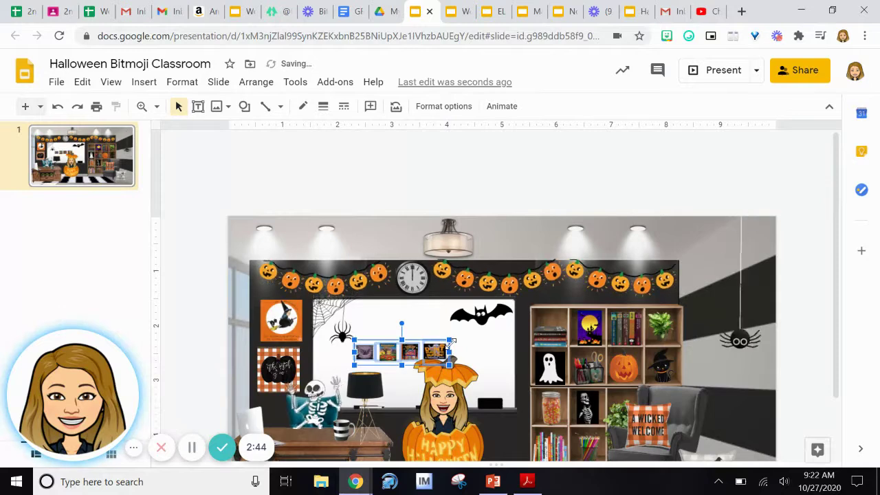
key("Up")
key("Up")
key("Up")
key("Up")
key("Down")
key("Down")
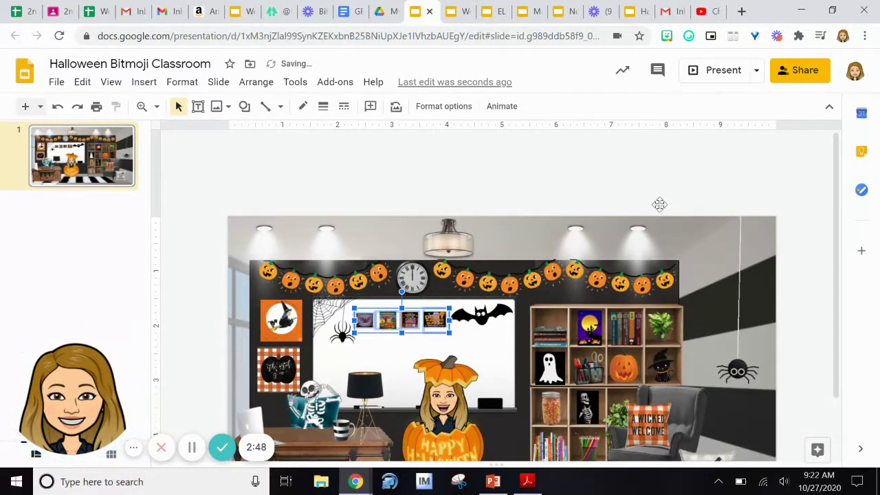
scroll(760, 184, "down", 1)
scroll(761, 184, "down", 2)
left_click(806, 232)
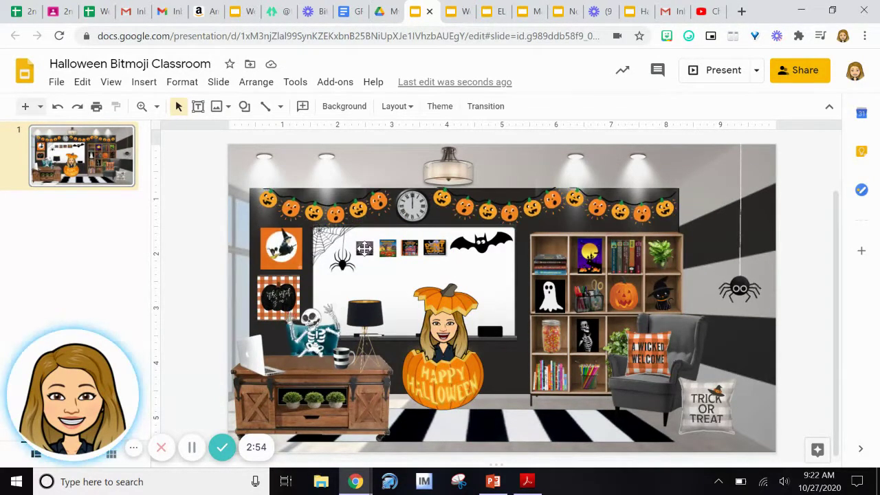
- Select all four small book covers, nudge them slightly lower and right, then deselect
left_click(364, 248)
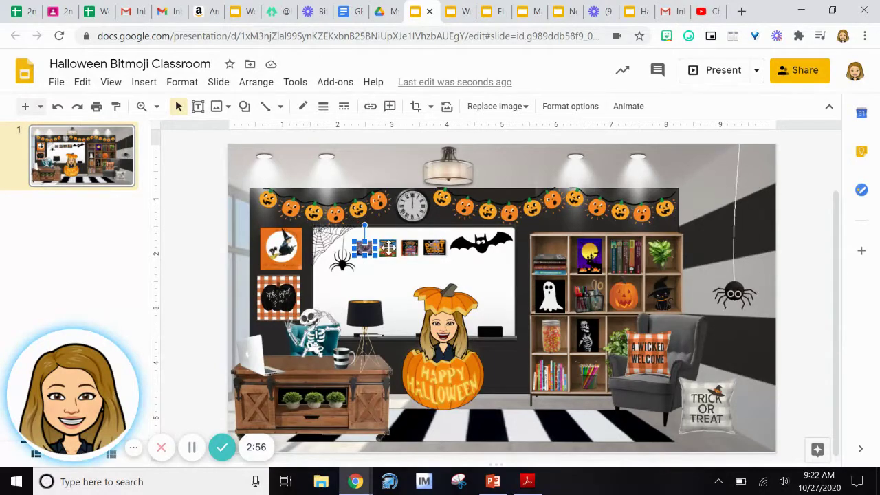
left_click(388, 248, "shift")
left_click(410, 248, "shift")
left_click(435, 248, "shift")
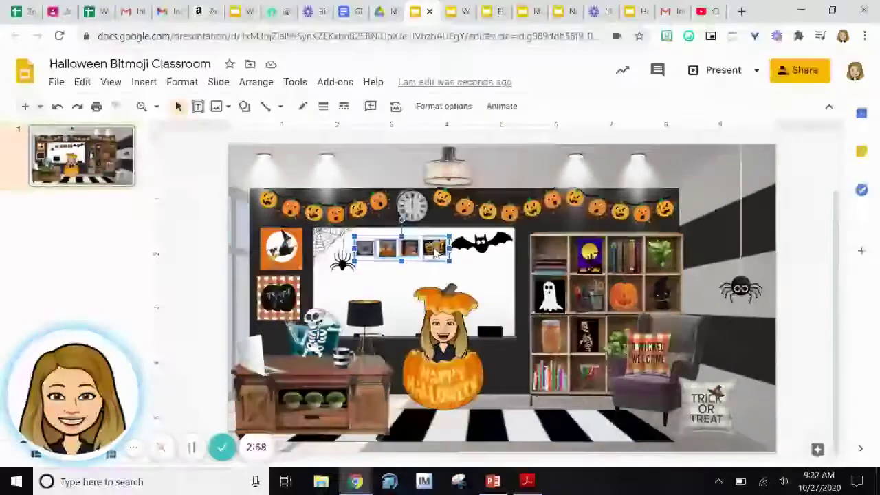
key("Down")
key("Down")
key("Down")
key("Down")
key("Down")
key("Down")
key("Right")
key("Right")
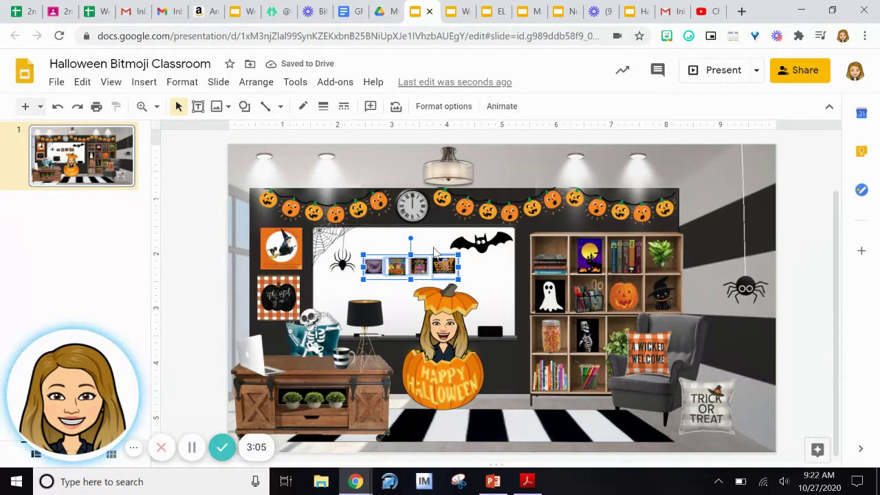
key("Up")
key("Up")
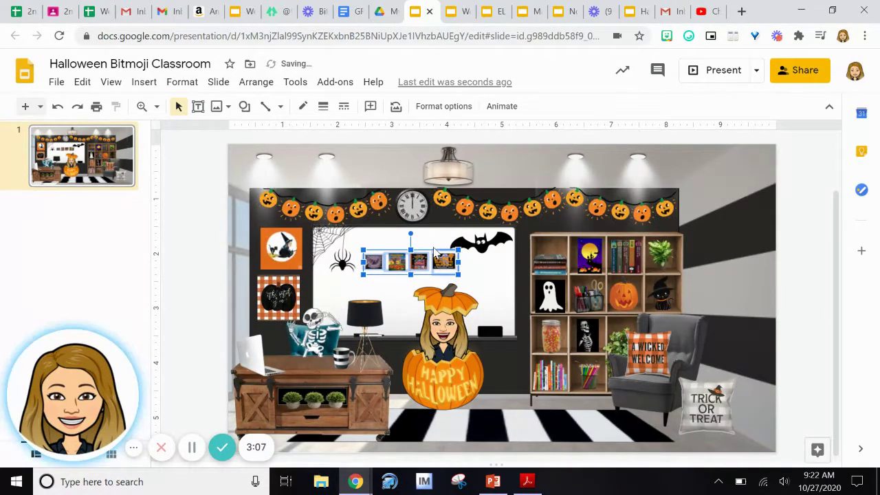
left_click(801, 224)
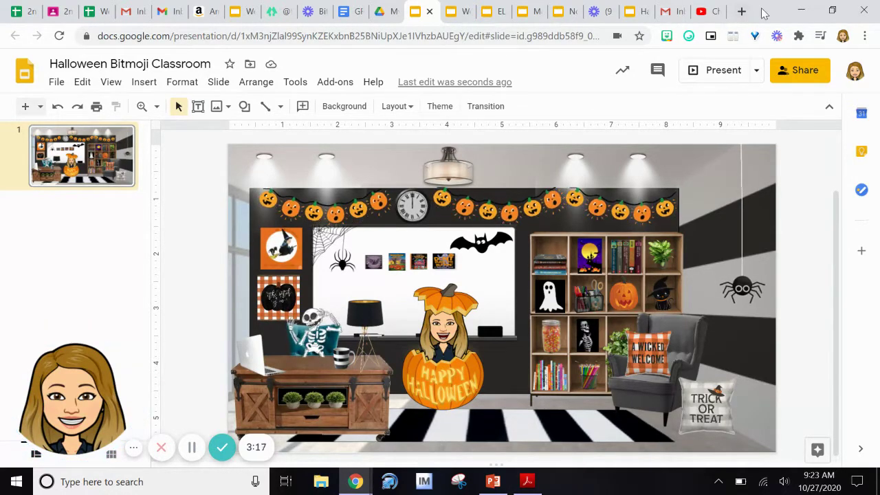
left_click(740, 12)
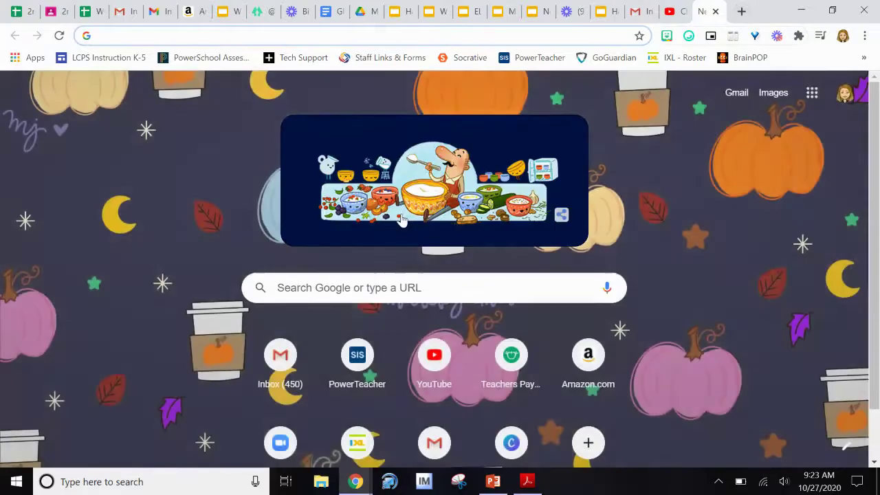
- Go to GIPHY and search for halloween GIFs
type("gif")
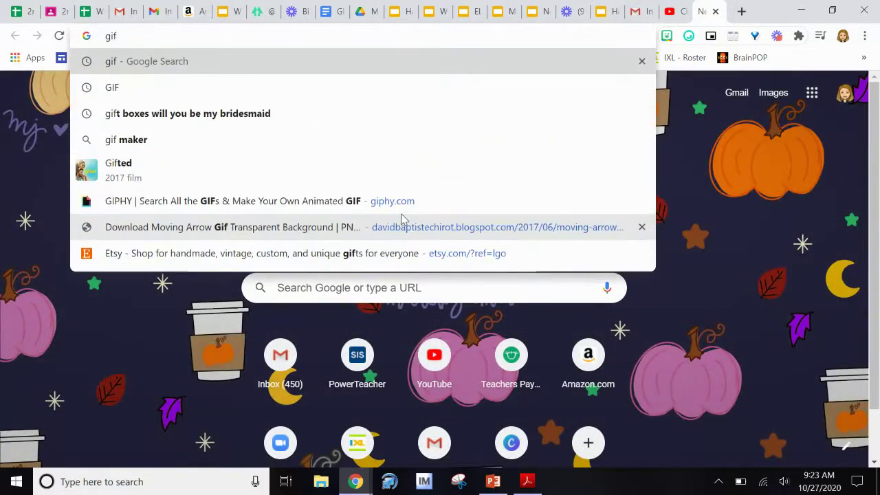
left_click(147, 196)
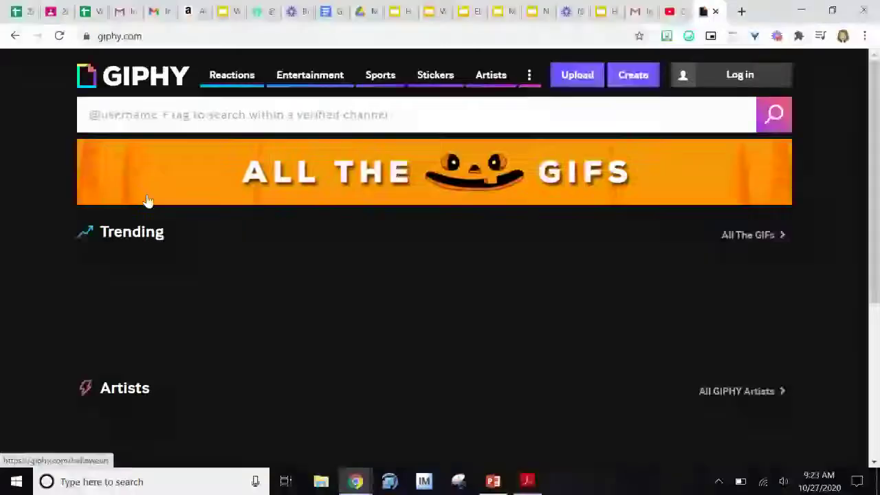
left_click(236, 116)
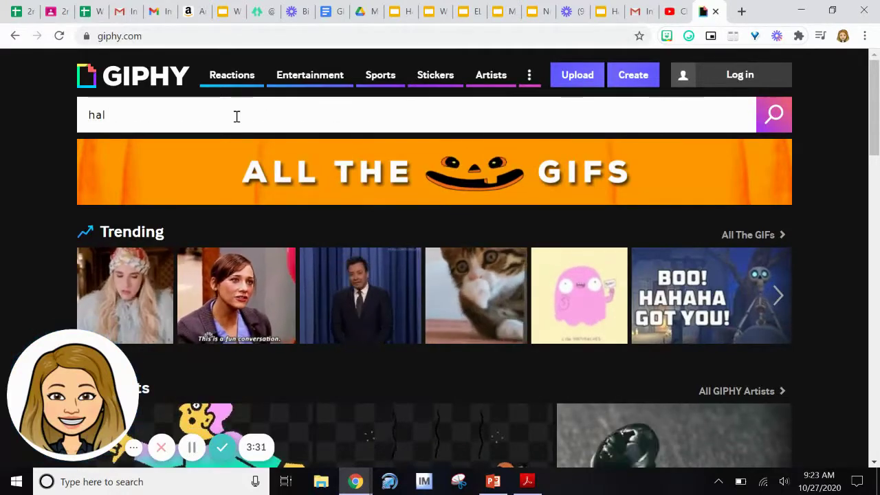
type("loween")
key("Return")
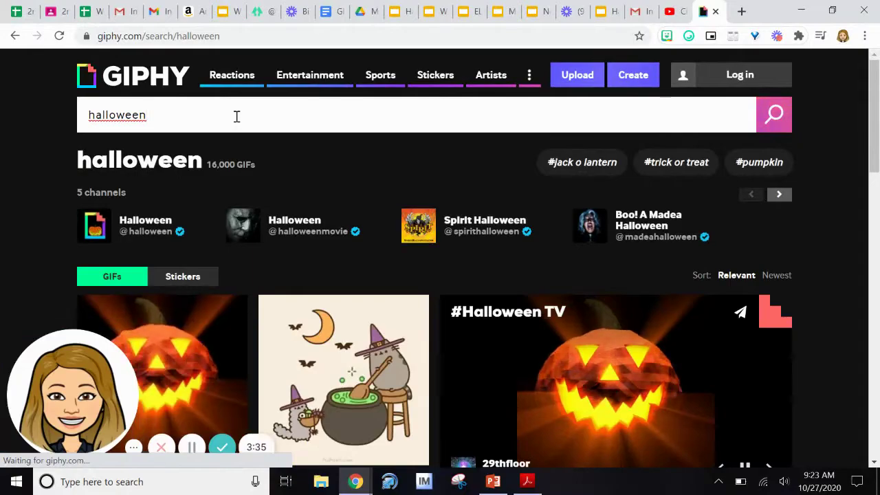
- Scroll the halloween results and copy the link to the bats-over-the-moon GIF
scroll(236, 116, "down", 7)
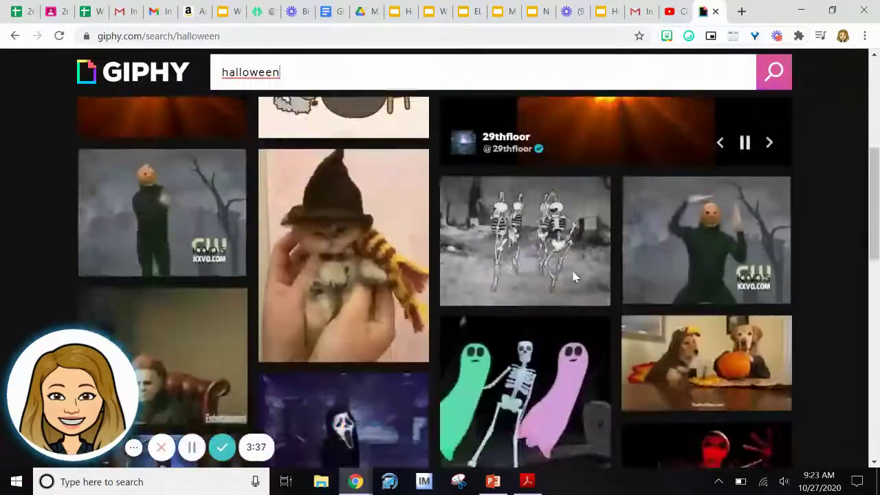
scroll(837, 268, "down", 3)
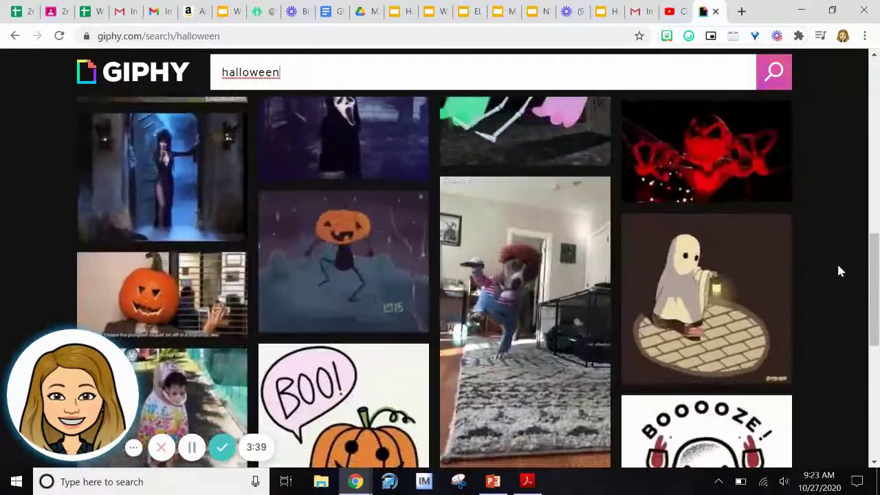
scroll(839, 270, "down", 3)
scroll(837, 270, "down", 3)
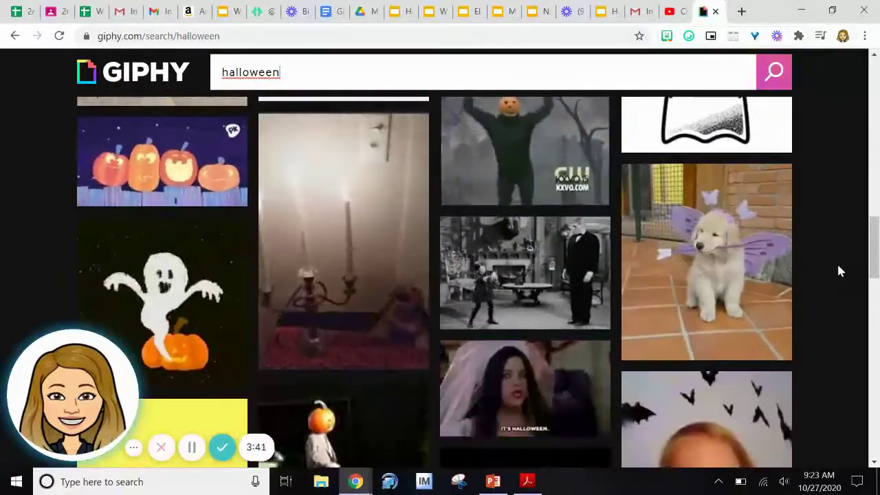
scroll(838, 270, "down", 3)
scroll(837, 270, "down", 1)
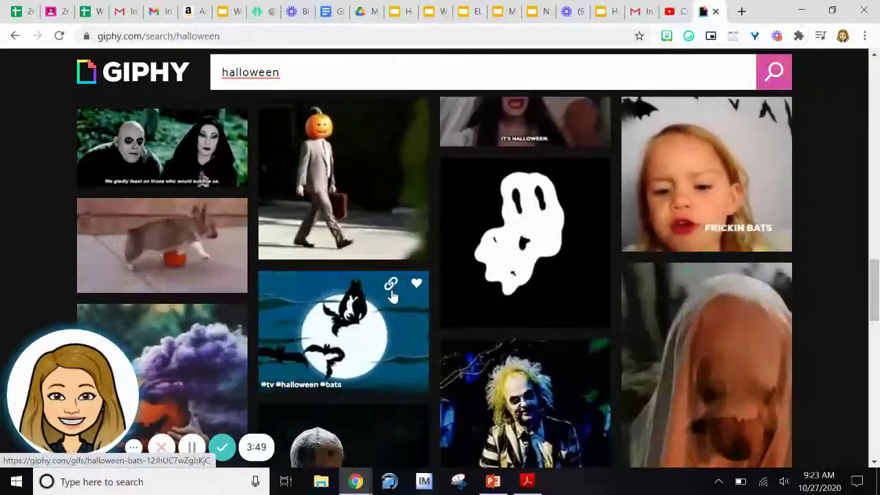
left_click(390, 285)
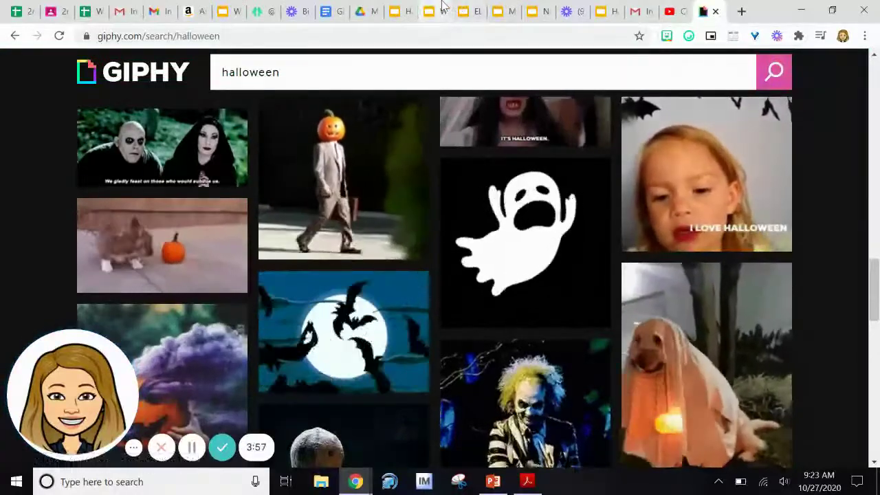
left_click(402, 11)
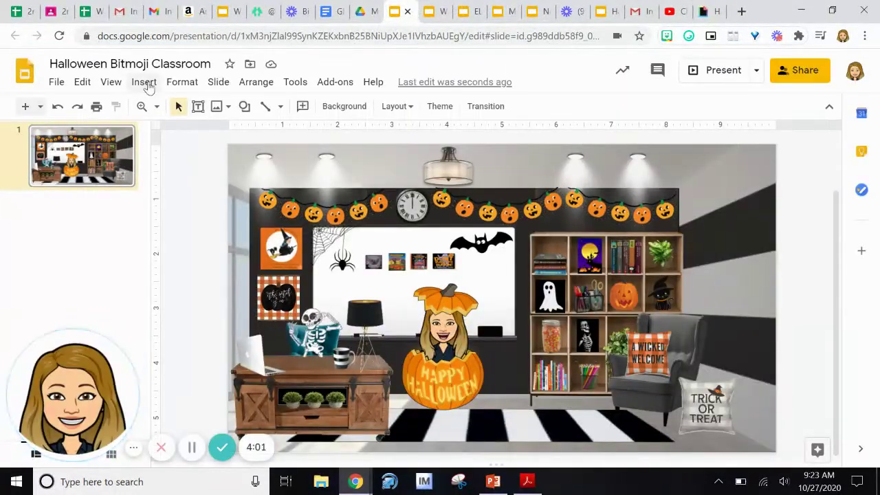
- Insert the copied bats GIF via Image > By URL and resize it small above the bookshelf
left_click(145, 83)
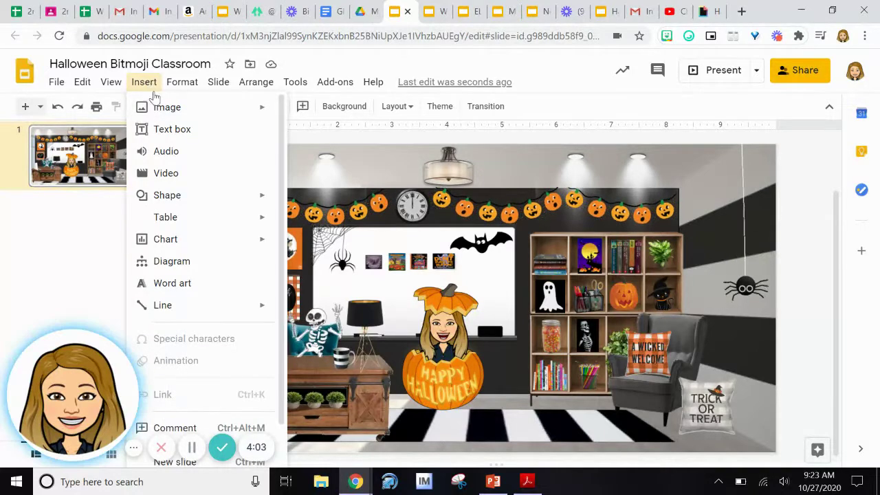
mouse_move(164, 106)
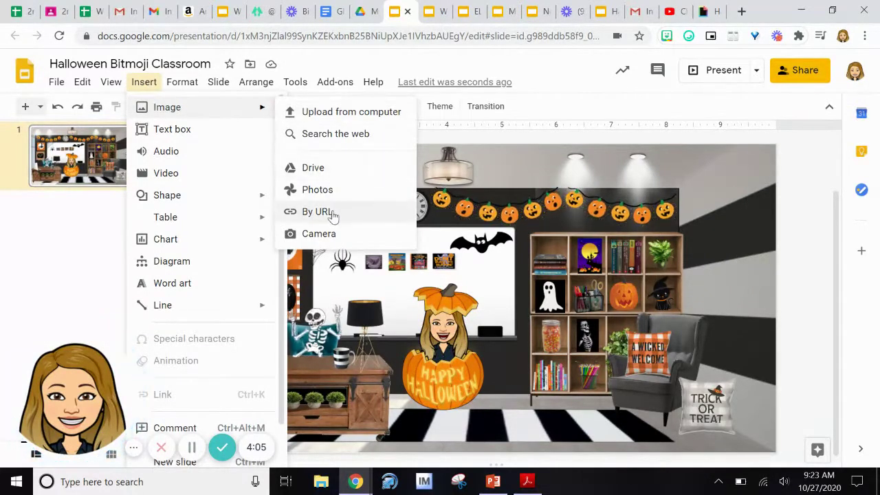
left_click(359, 216)
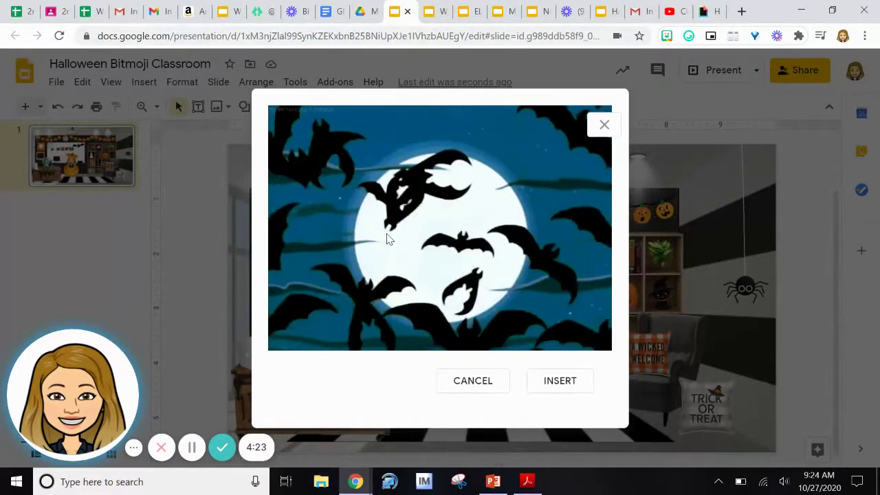
left_click(560, 380)
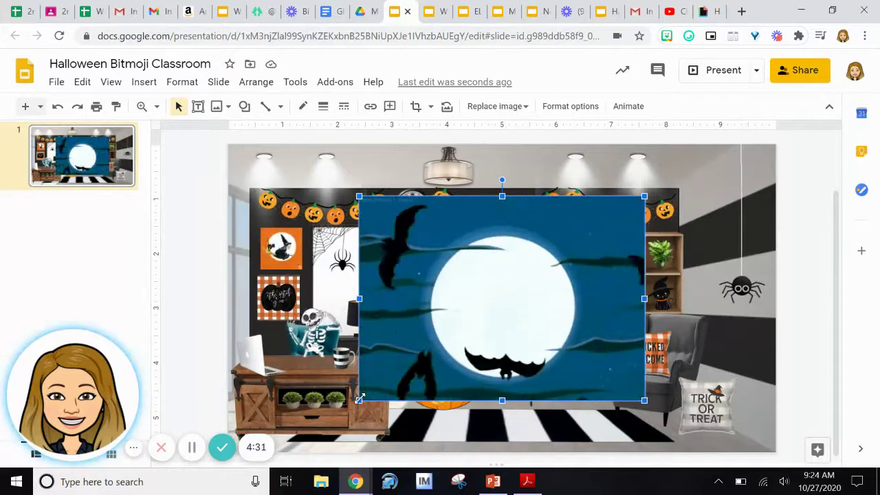
left_click_drag(359, 399, 575, 246)
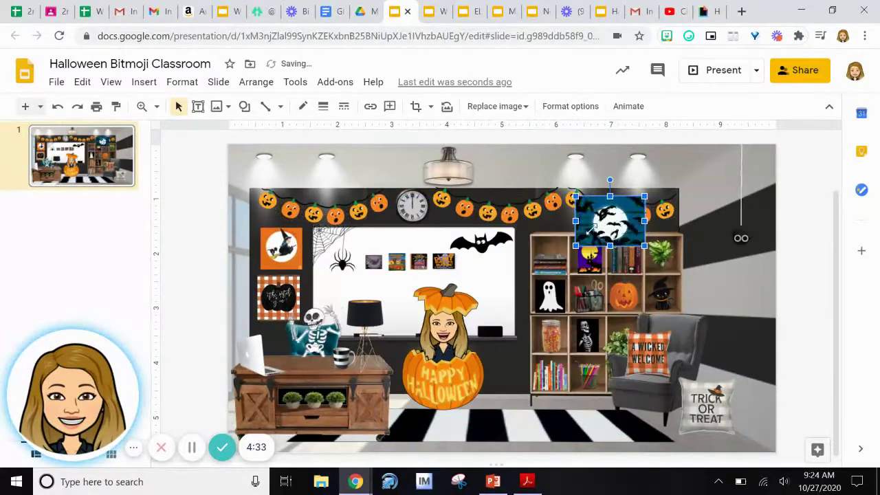